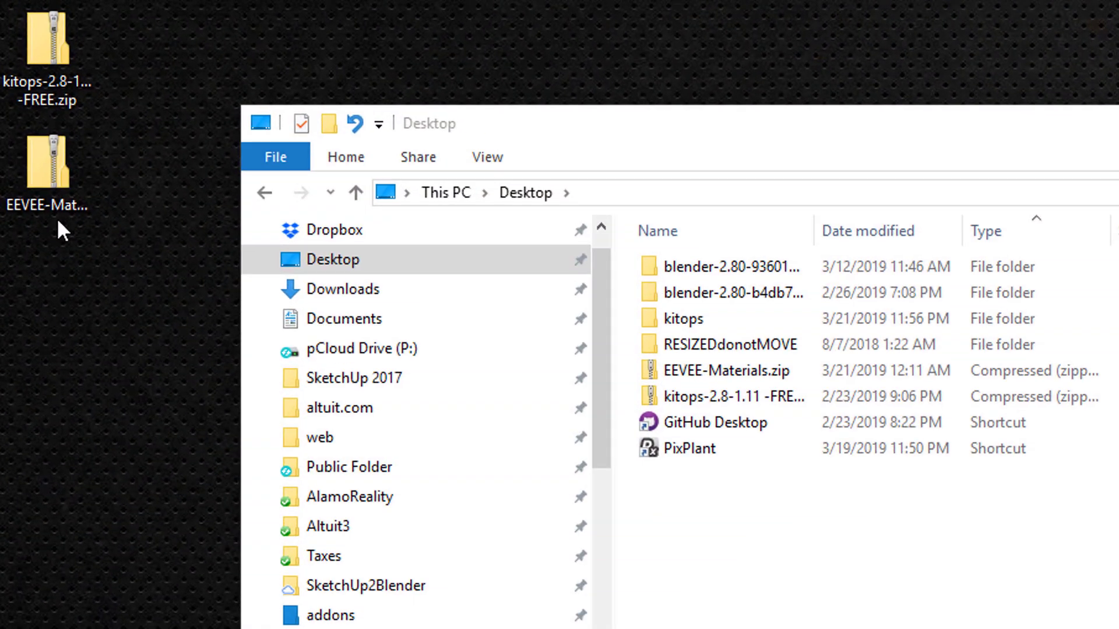
Step: Select the EEVEE-Materials and kitops zips on the desktop and bring up kitops's extraction options
left_click(41, 133)
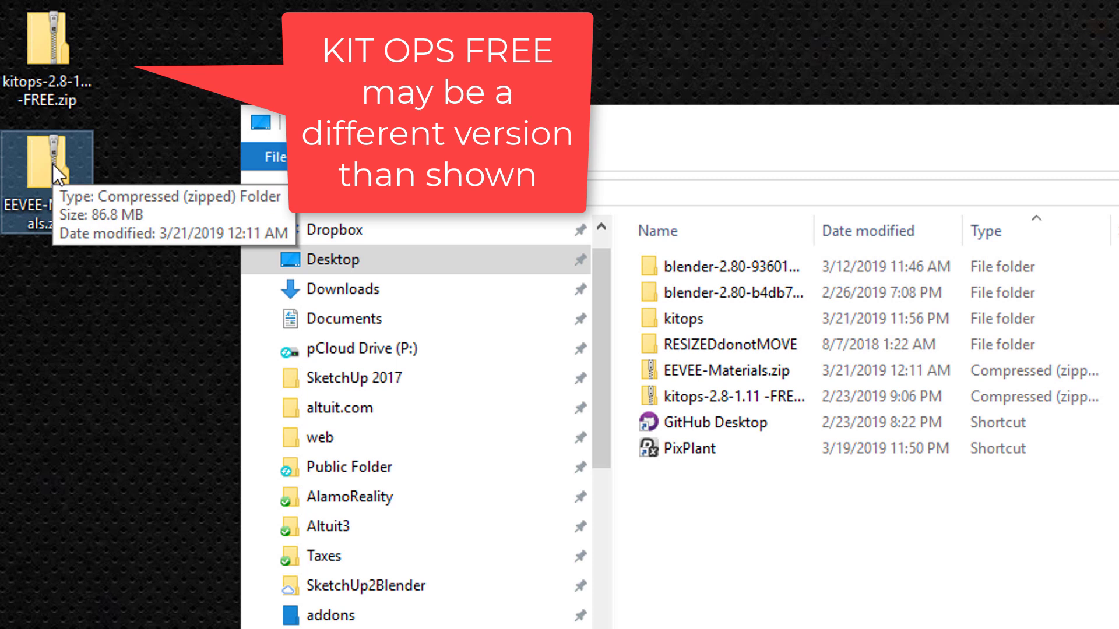
left_click(36, 51)
right_click(37, 52)
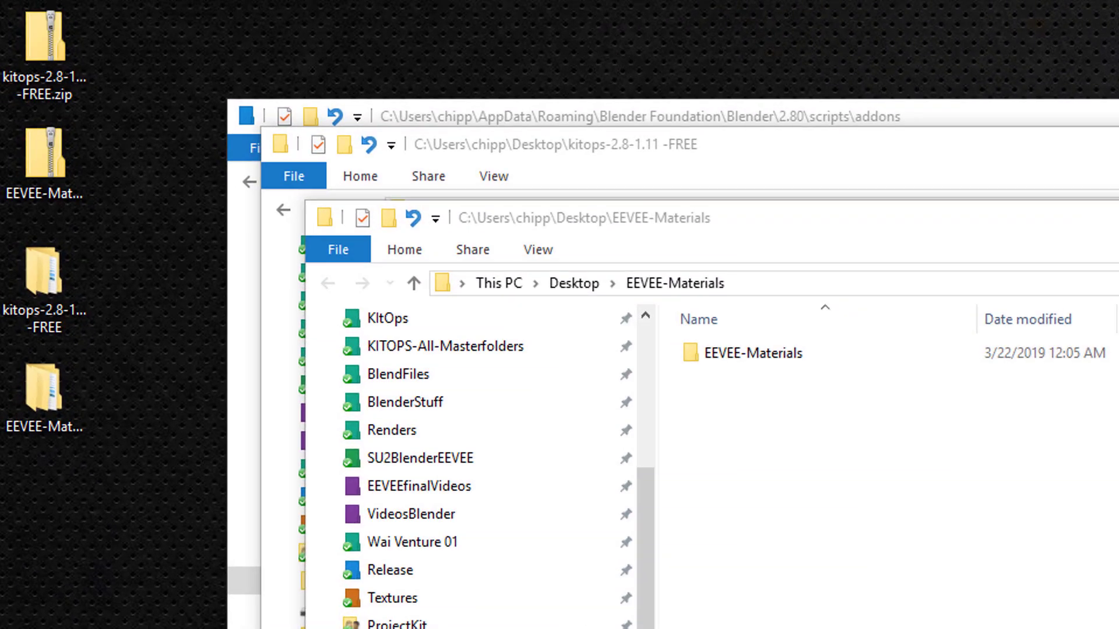
Step: Paste the extracted kitops folder into Blender 2.80's addons folder
left_click(1068, 159)
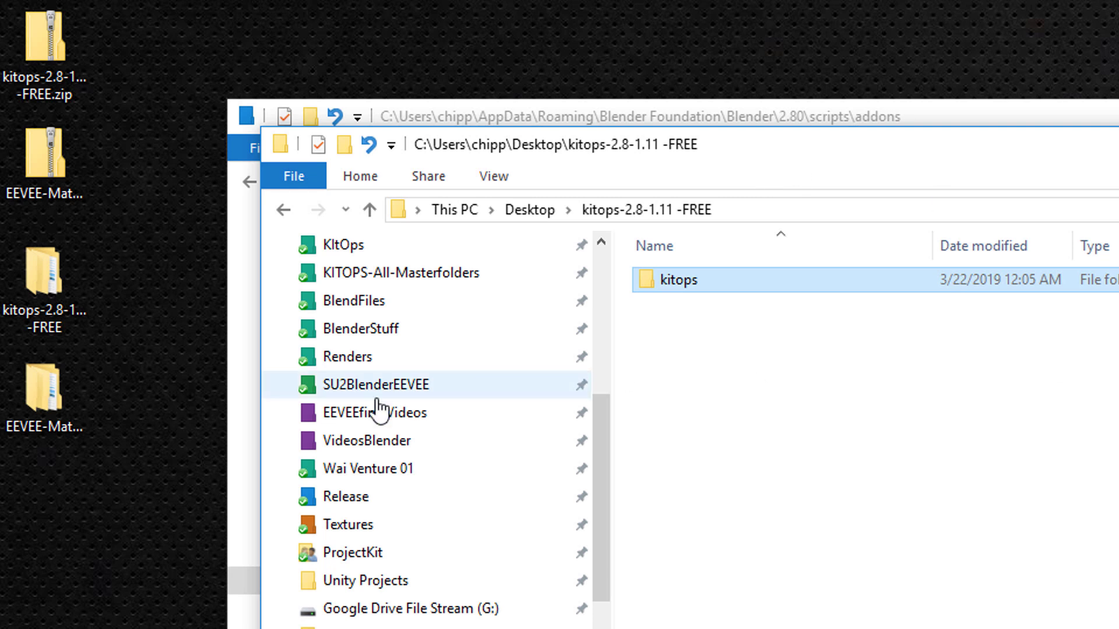
scroll(374, 405, "up", 3)
left_click(362, 472)
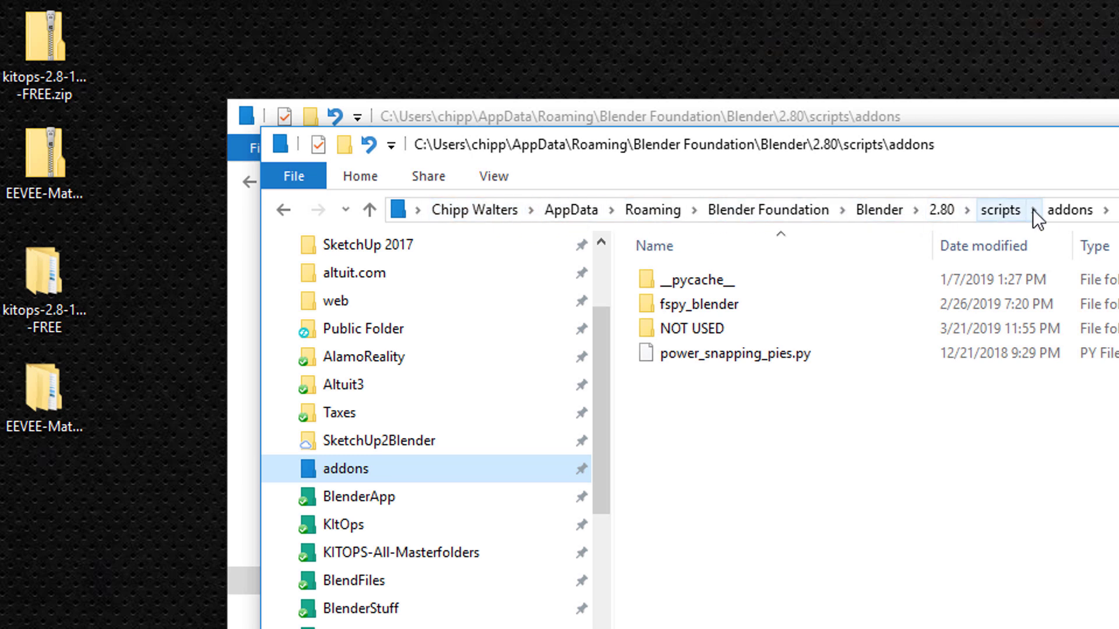
left_click(862, 481)
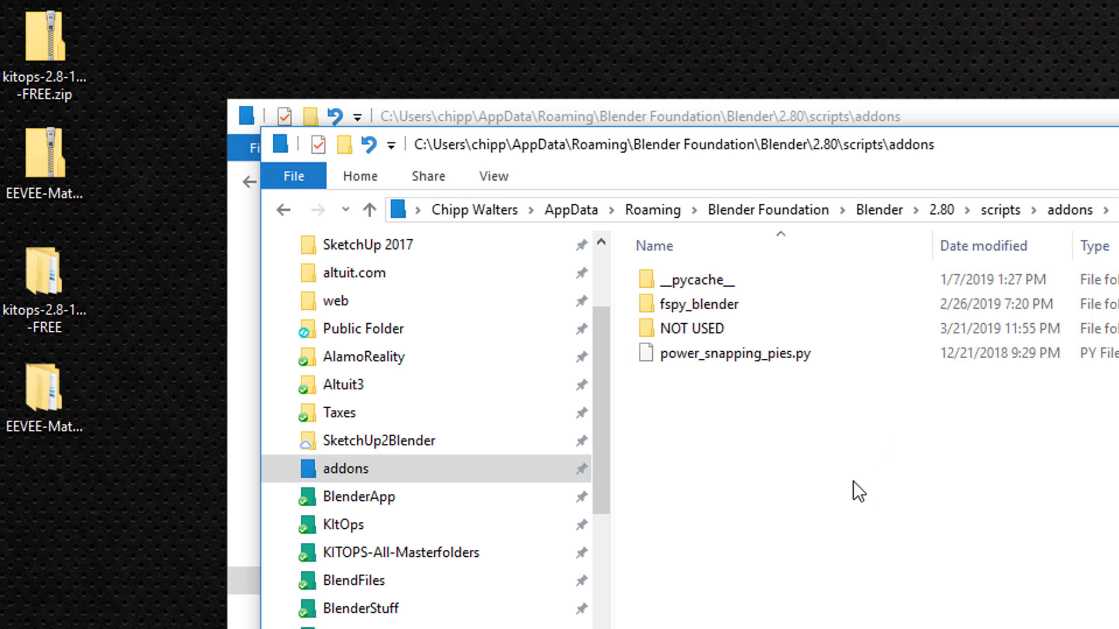
key("ctrl+v")
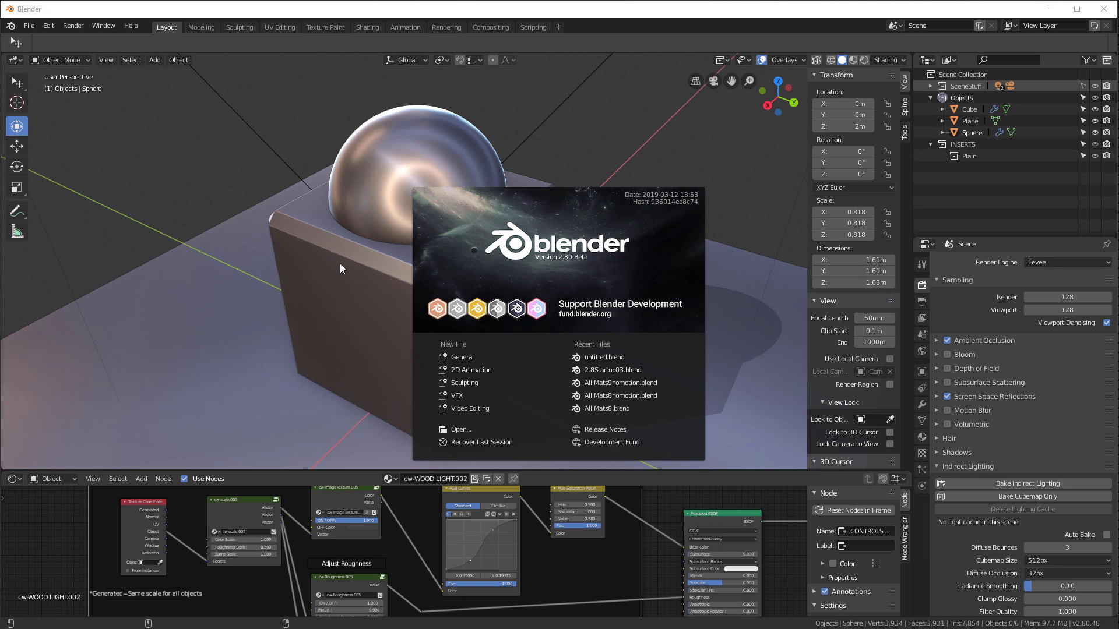
Step: Go to Edit > Preferences > Add-ons and filter the list with 'kit'
left_click(48, 25)
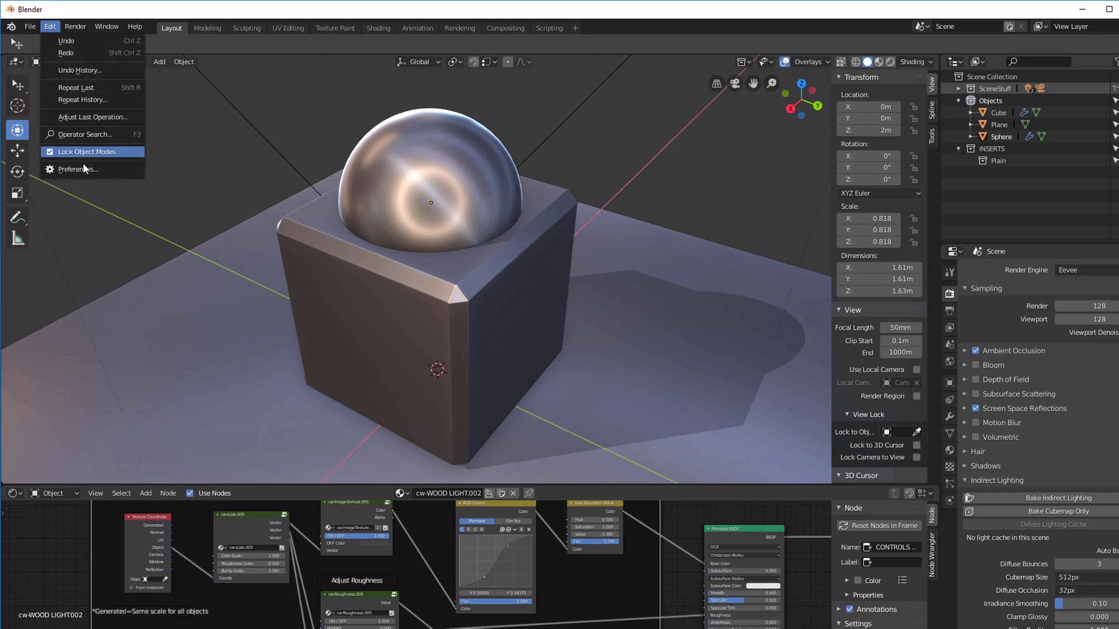
left_click(83, 155)
left_click(268, 57)
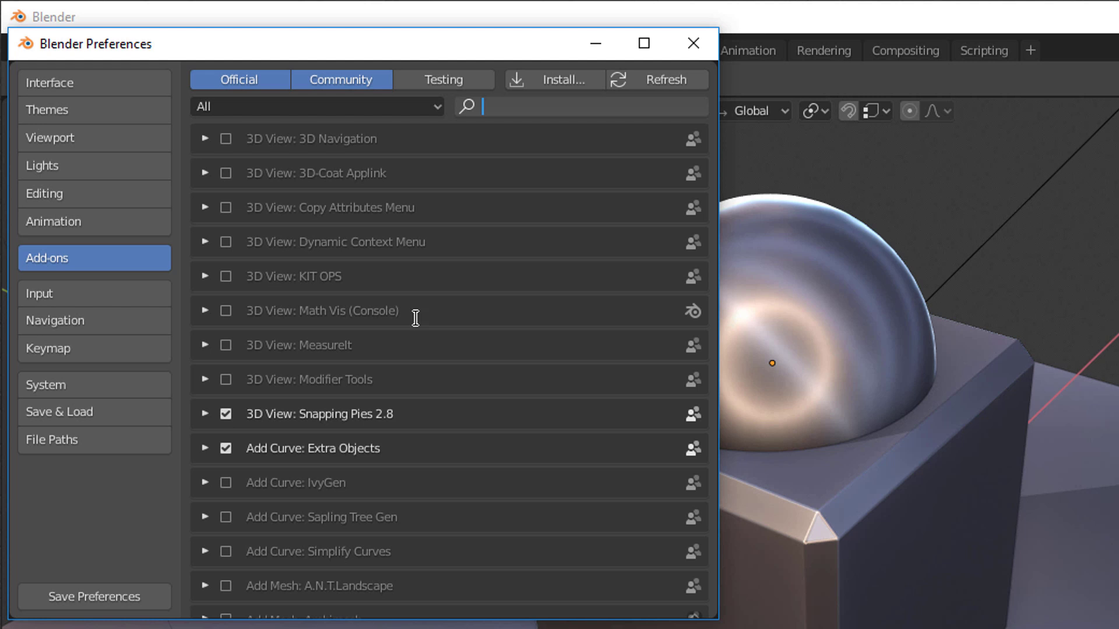
type("kit")
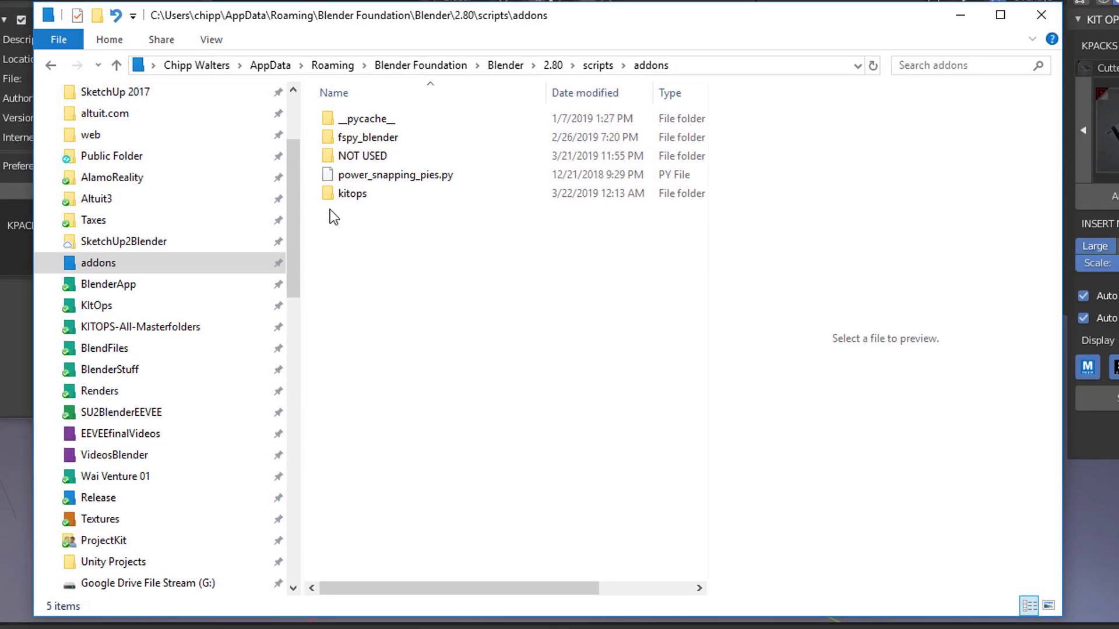
Step: Navigate into kitops > Master > Objects-Arch in File Explorer
double_click(340, 194)
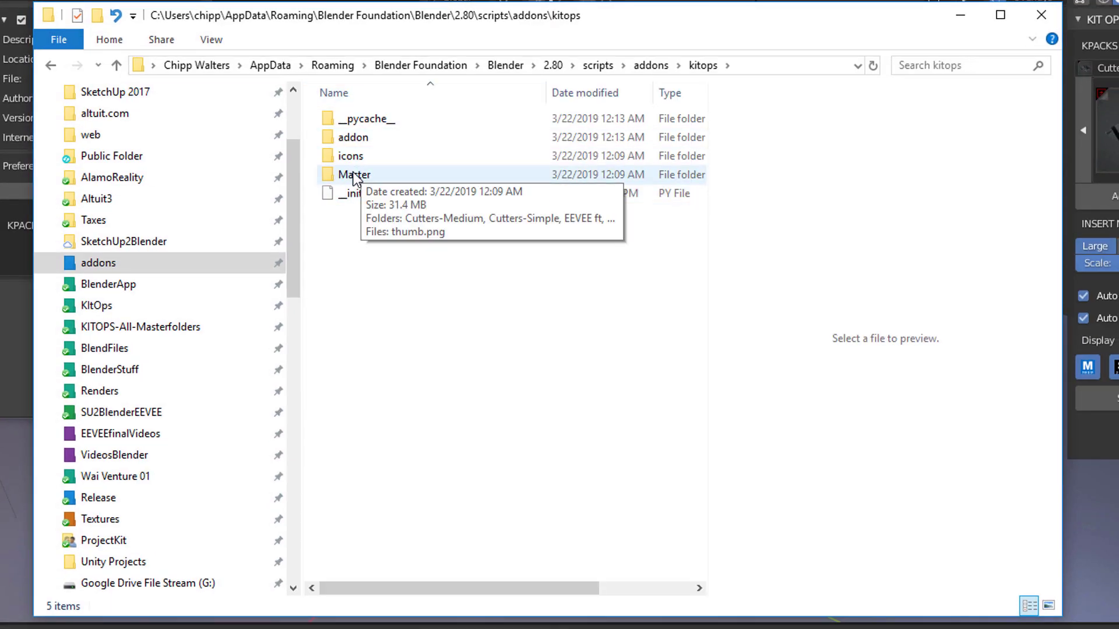
left_click(353, 175)
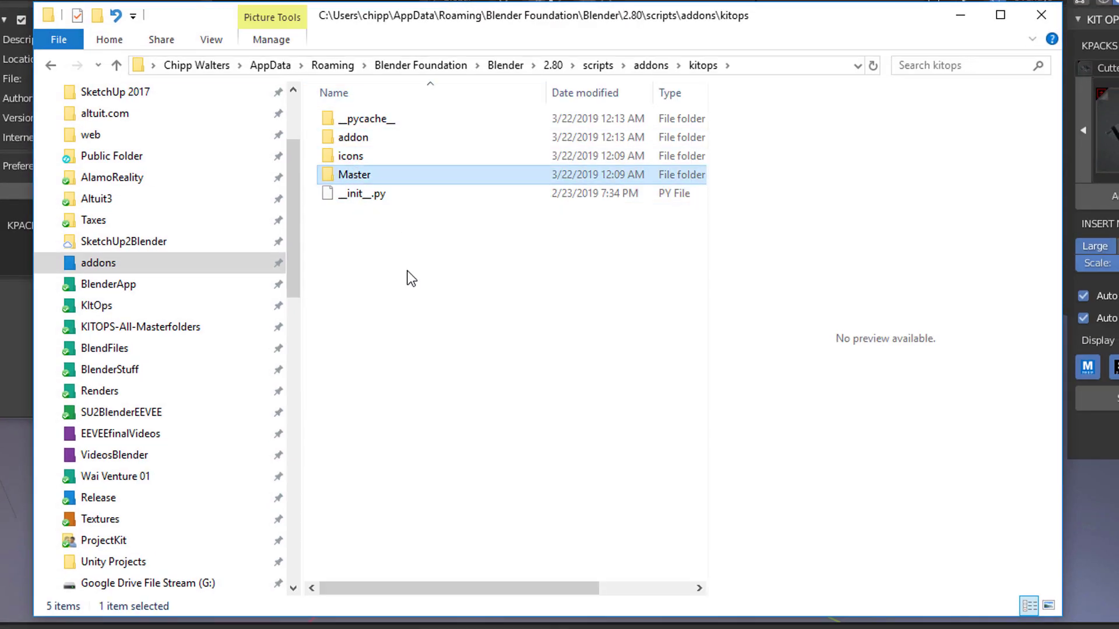
double_click(338, 176)
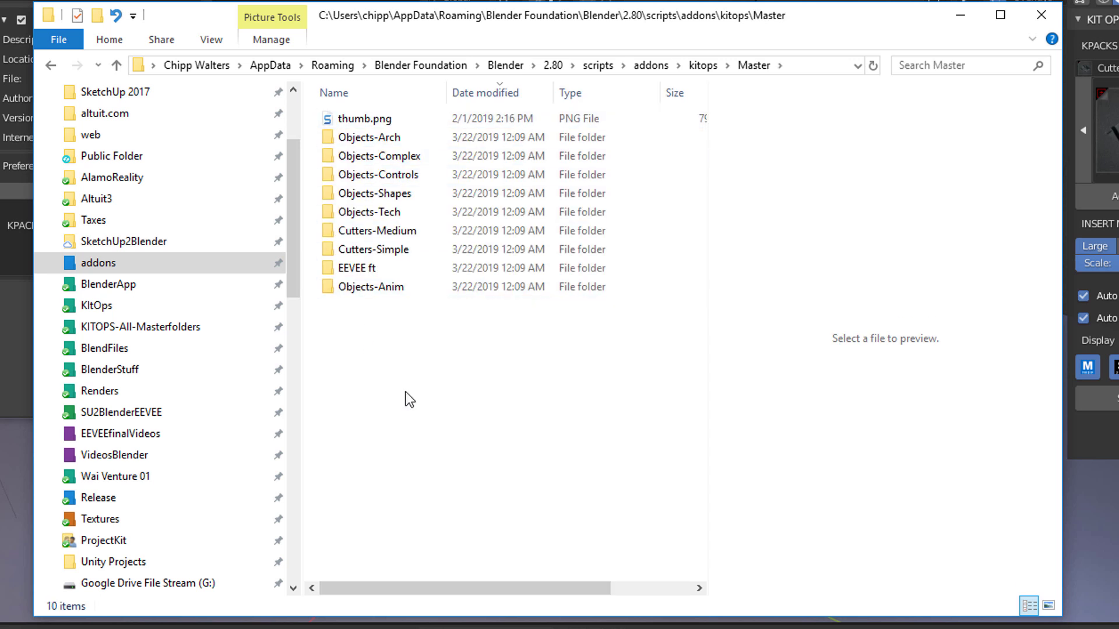
double_click(364, 138)
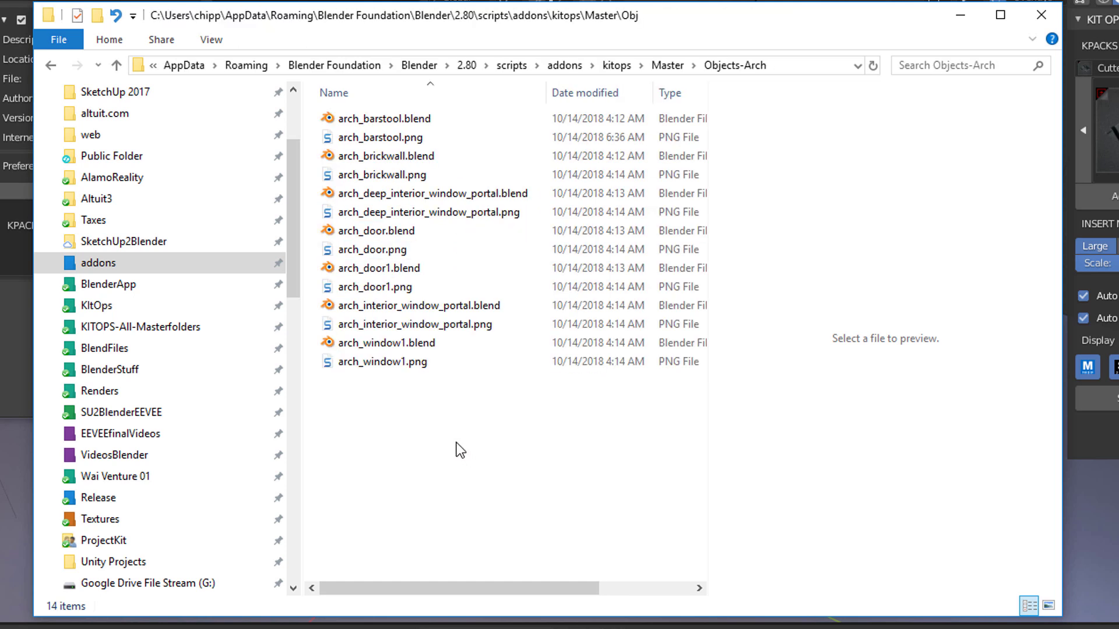
Step: Preview the arch_barstool, arch_brickwall and arch_door thumbnails
left_click(385, 137)
left_click(390, 174)
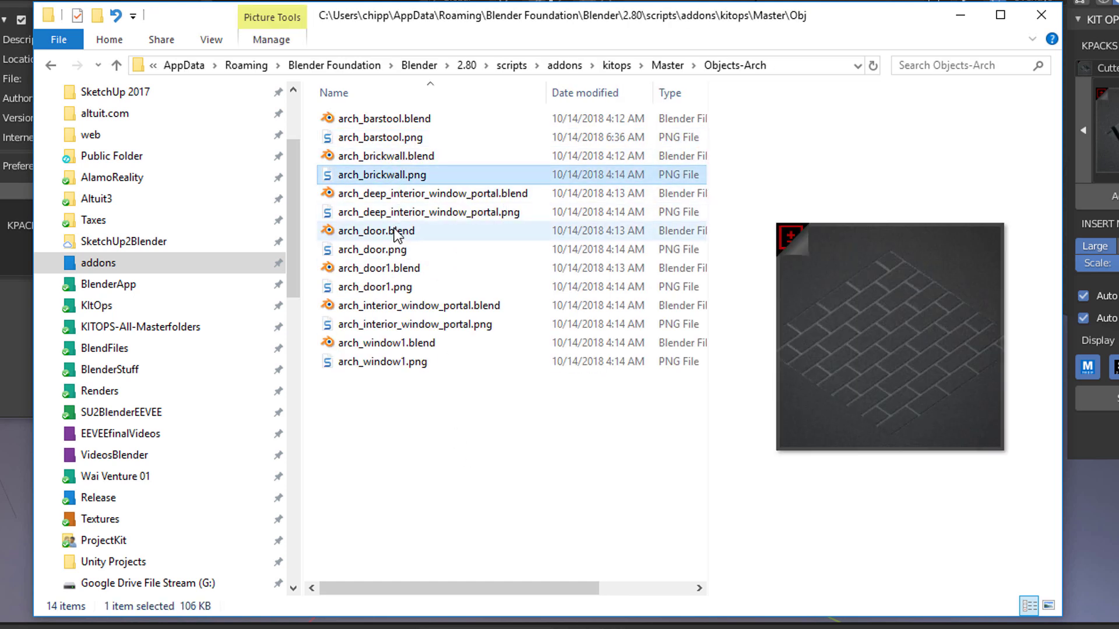
left_click(394, 249)
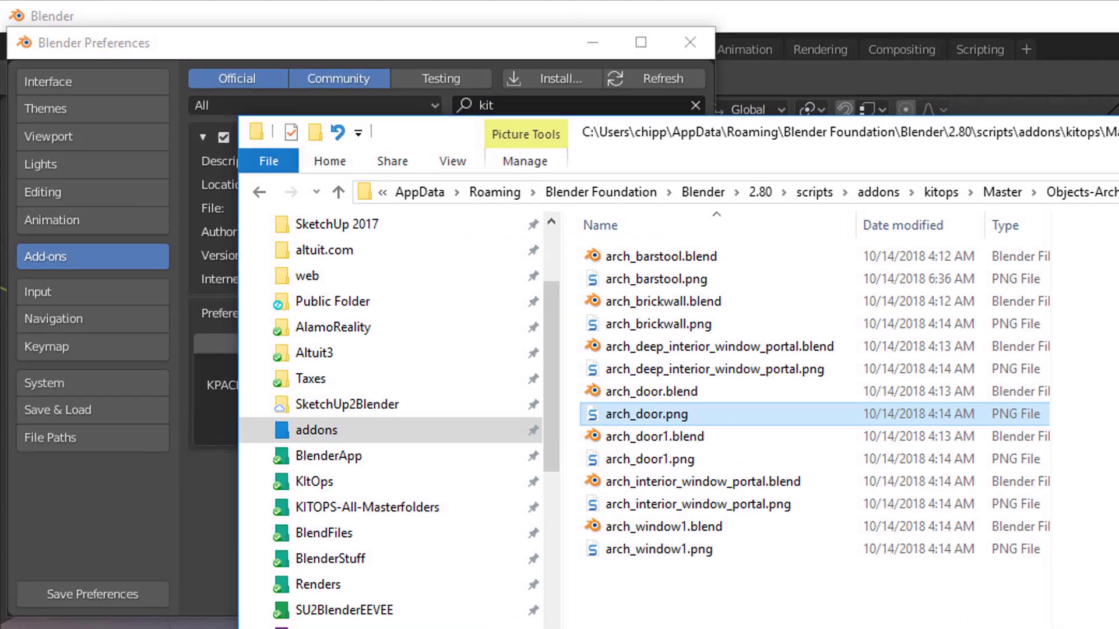
Step: Save the Blender preferences and delete the sphere from the scene
left_click(290, 548)
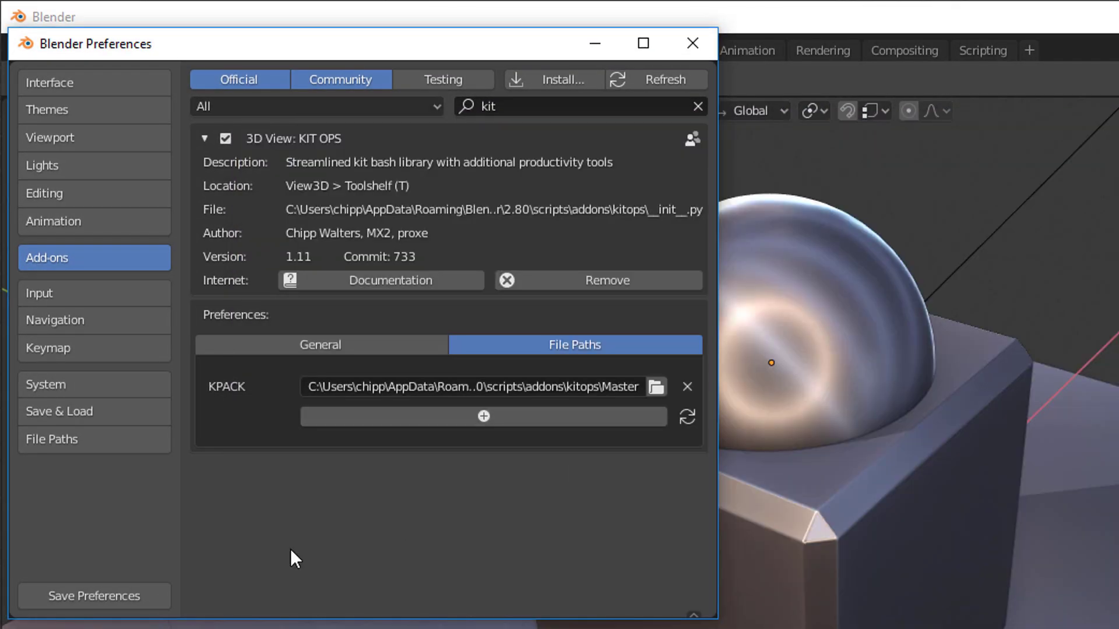
left_click(92, 597)
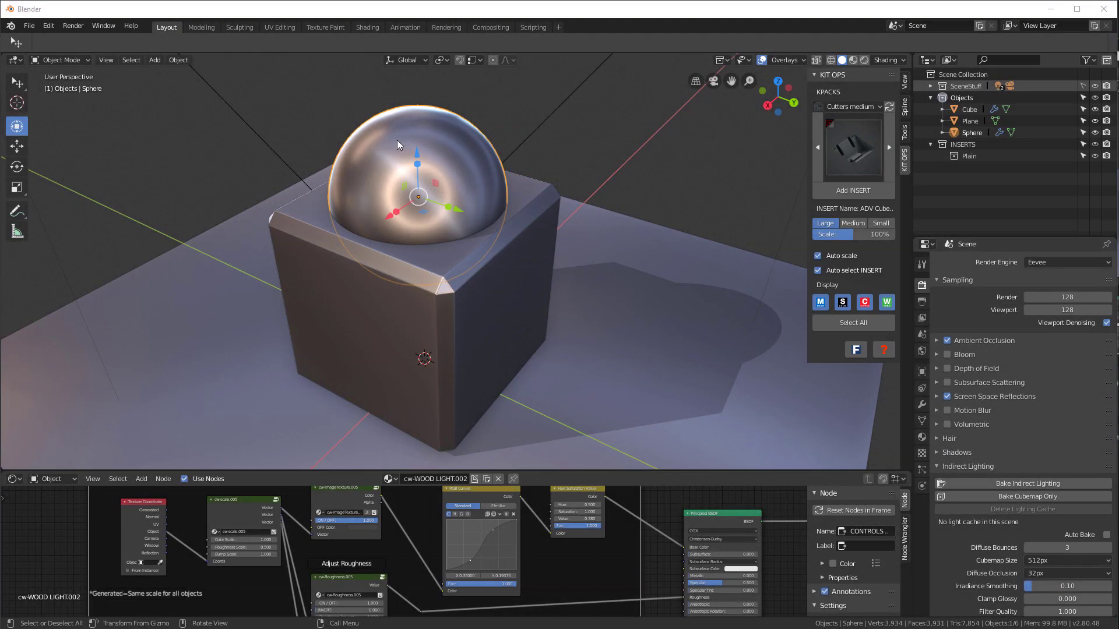
left_click(397, 140)
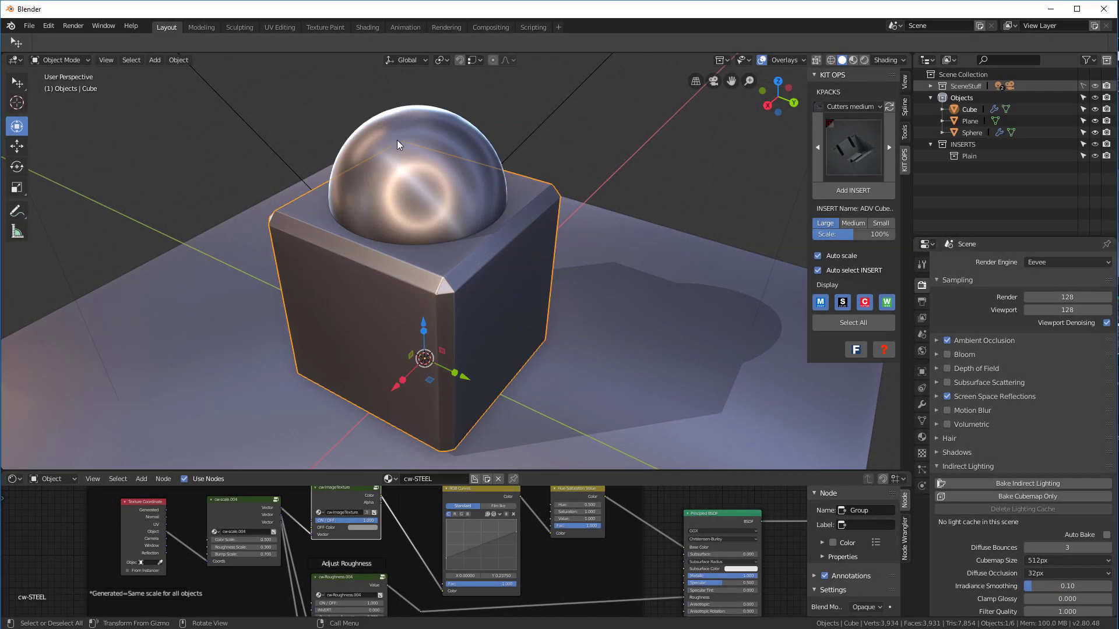
left_click(397, 140)
key("x")
left_click(408, 127)
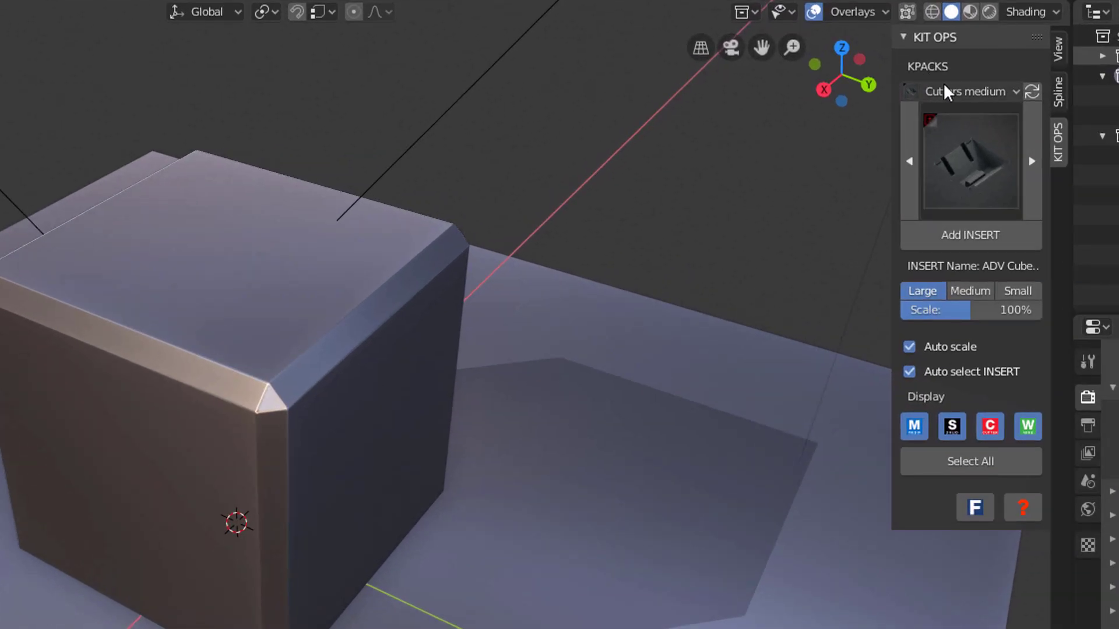
Step: Browse the KPACKS list and the Cutters medium inserts, then reopen the pack list
left_click(945, 88)
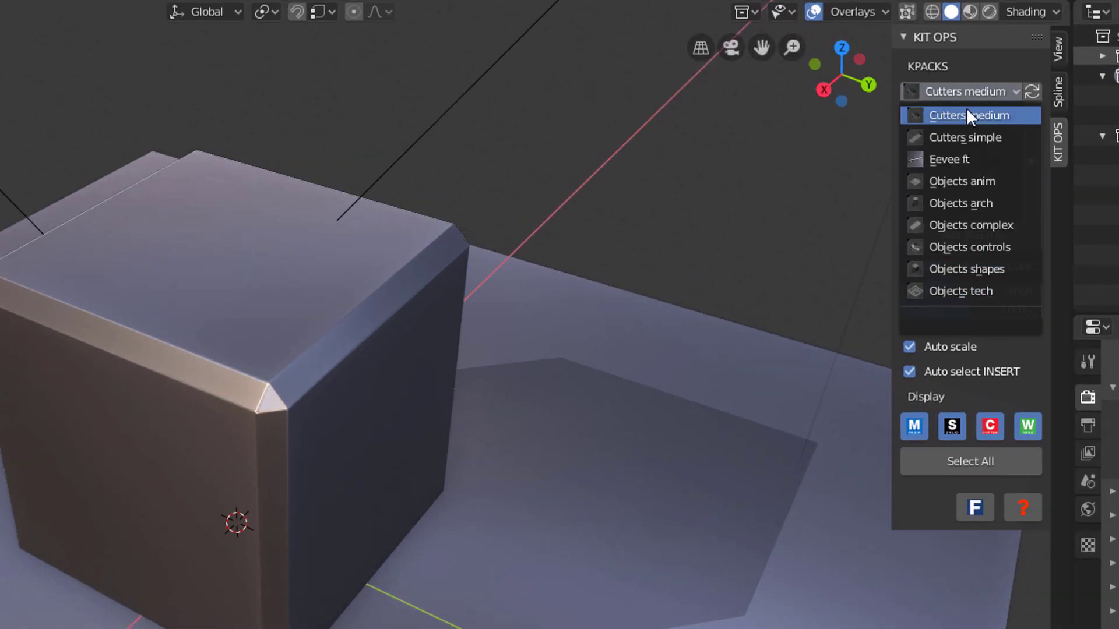
left_click(974, 64)
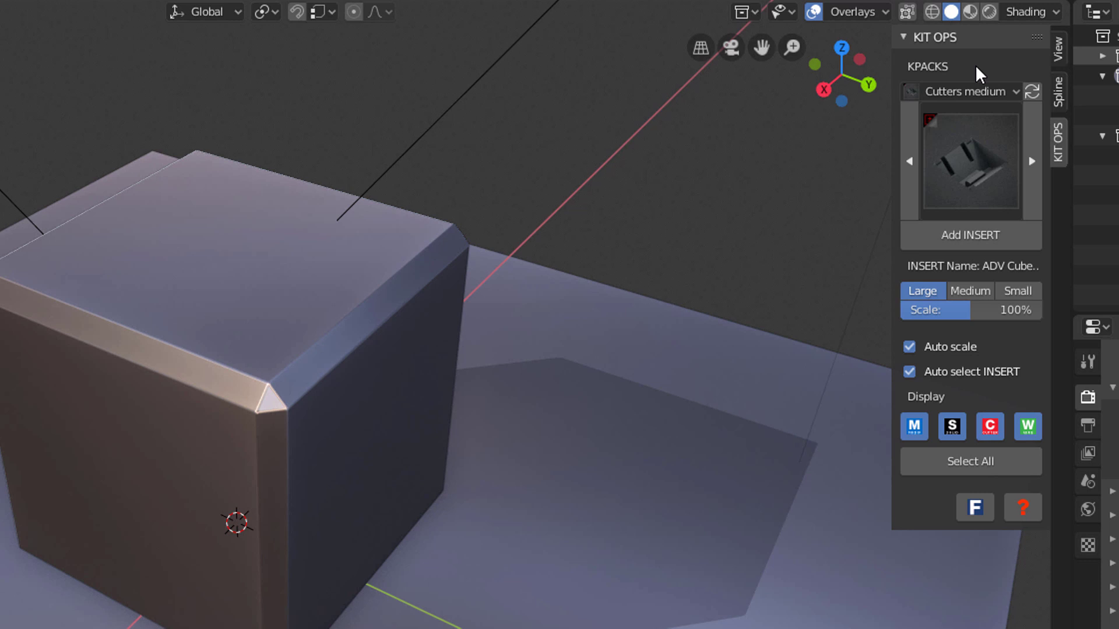
left_click(967, 165)
left_click(965, 93)
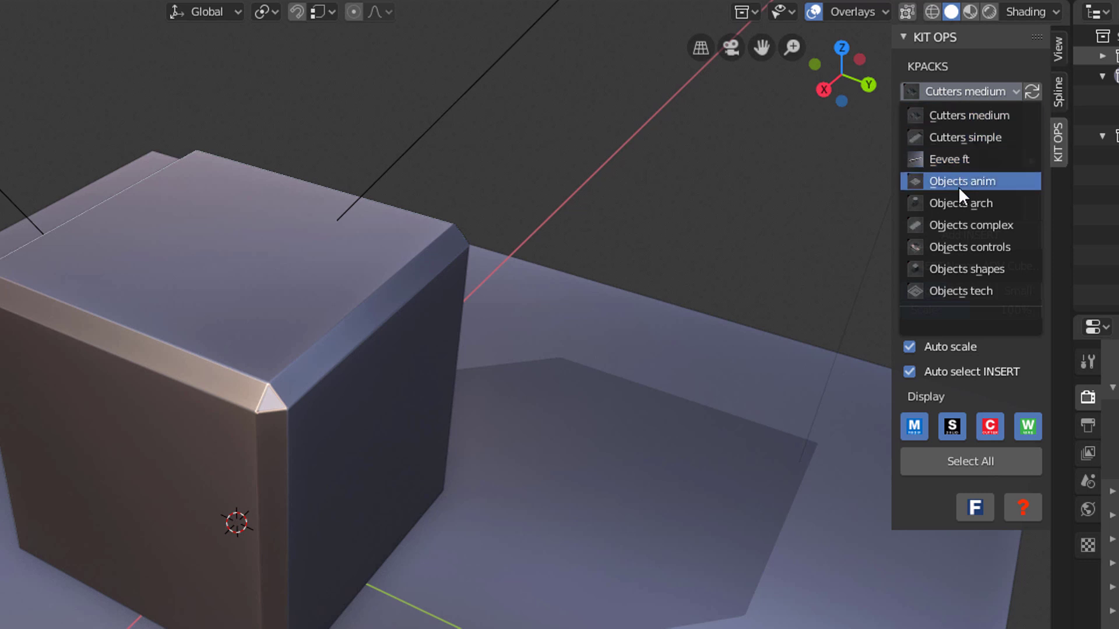
Step: Load the Cutters simple pack and pick the MX Trench part insert
left_click(949, 135)
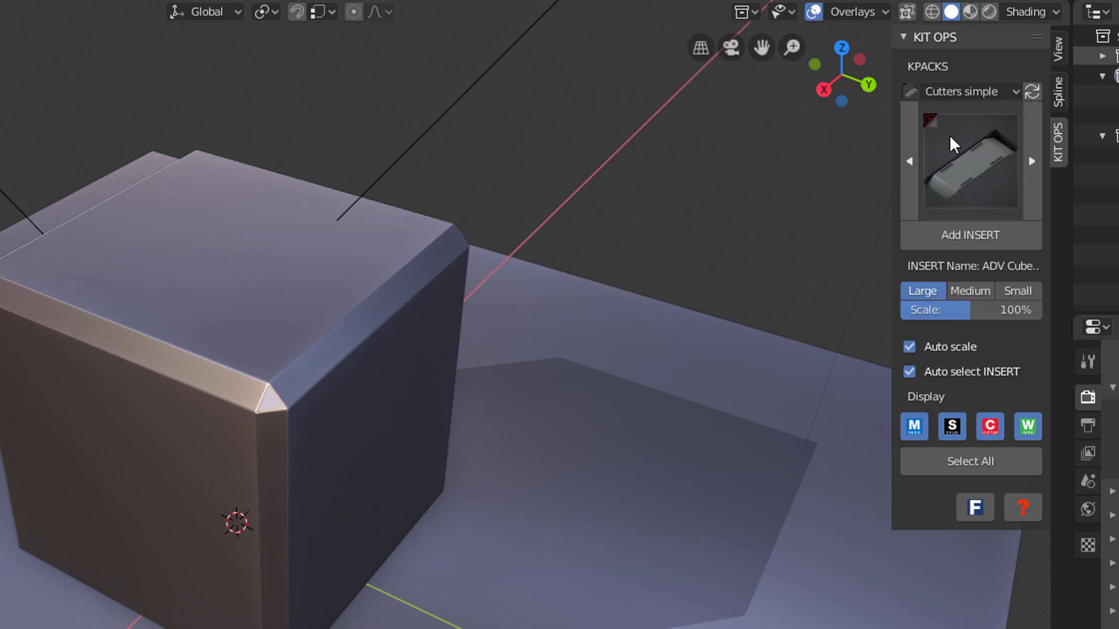
left_click(949, 134)
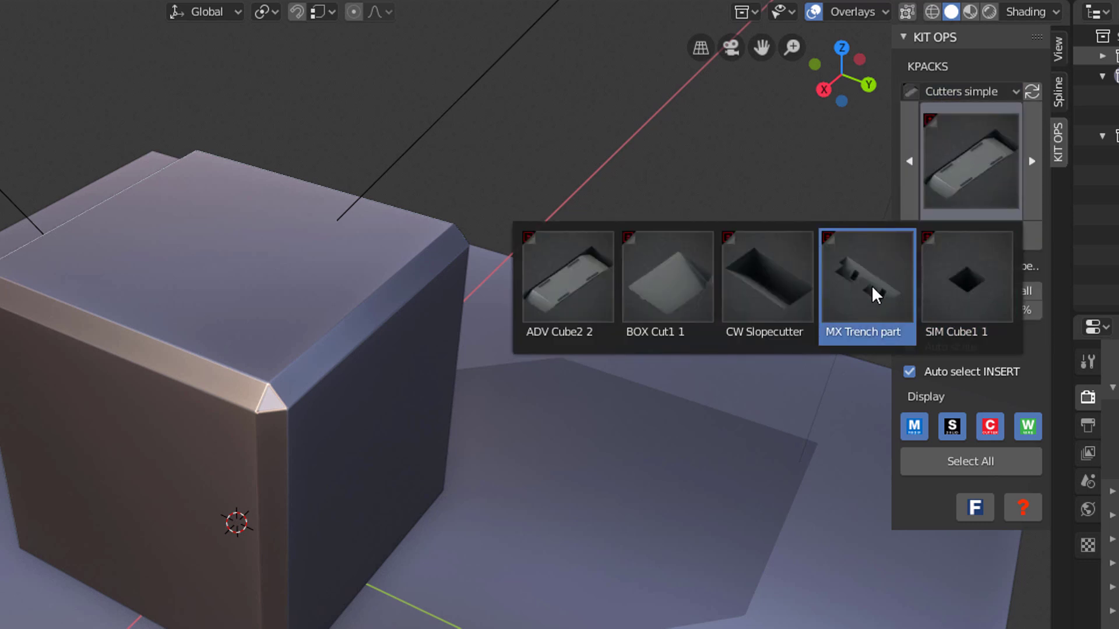
left_click(860, 286)
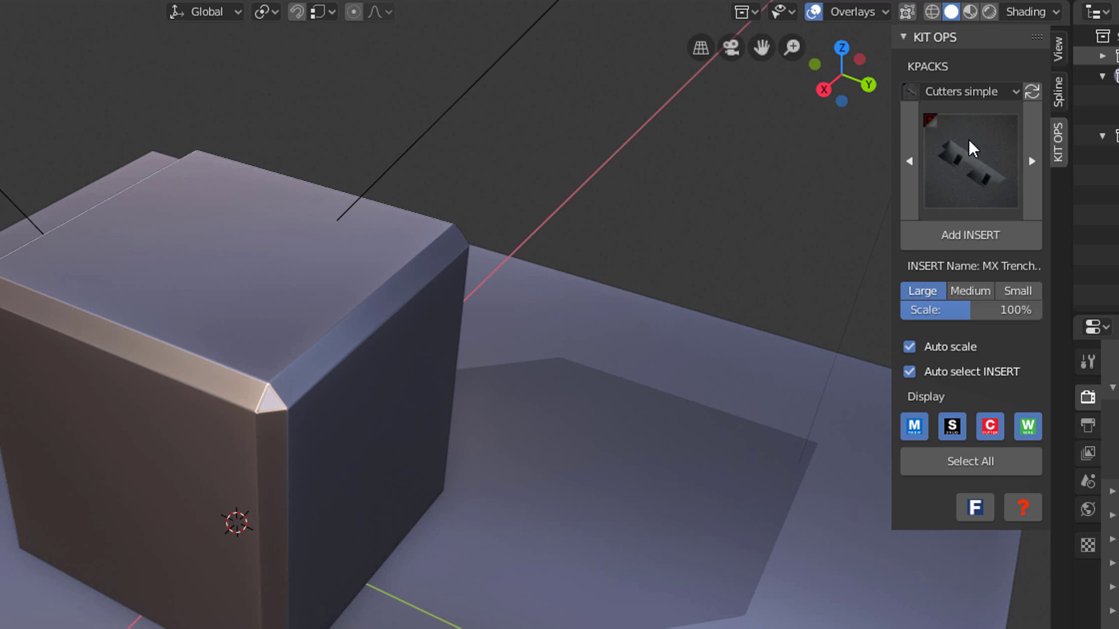
Step: Select the beveled cube and set the insert Scale to 100
left_click(308, 271)
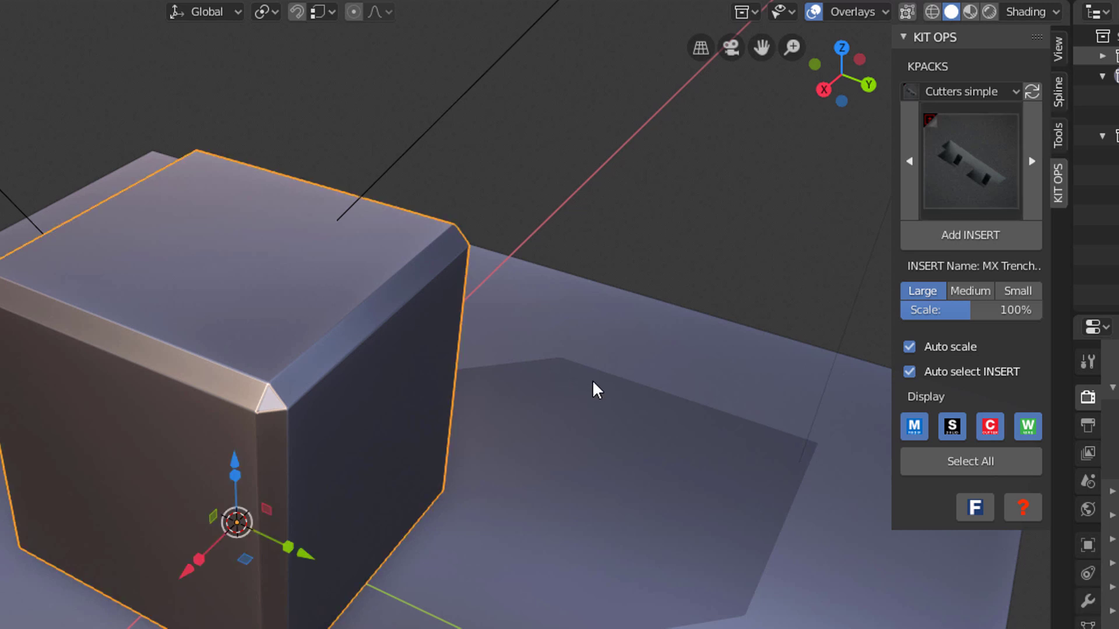
left_click(329, 317)
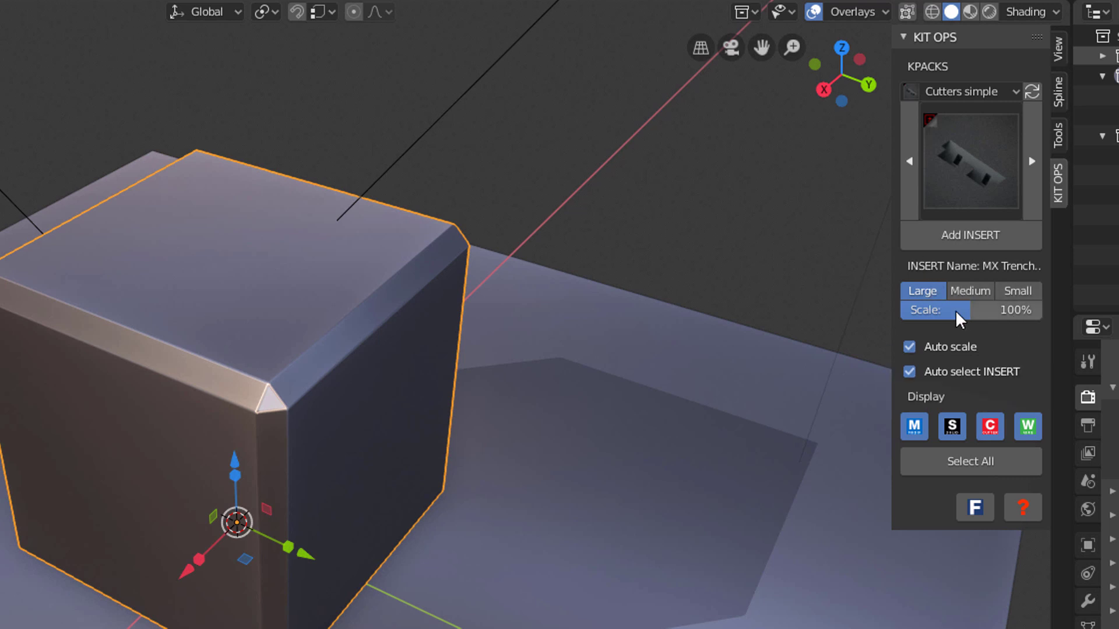
mouse_move(970, 318)
left_mouse_down()
mouse_move(996, 318)
mouse_move(969, 317)
left_mouse_up()
double_click(991, 310)
type("100")
key("Return")
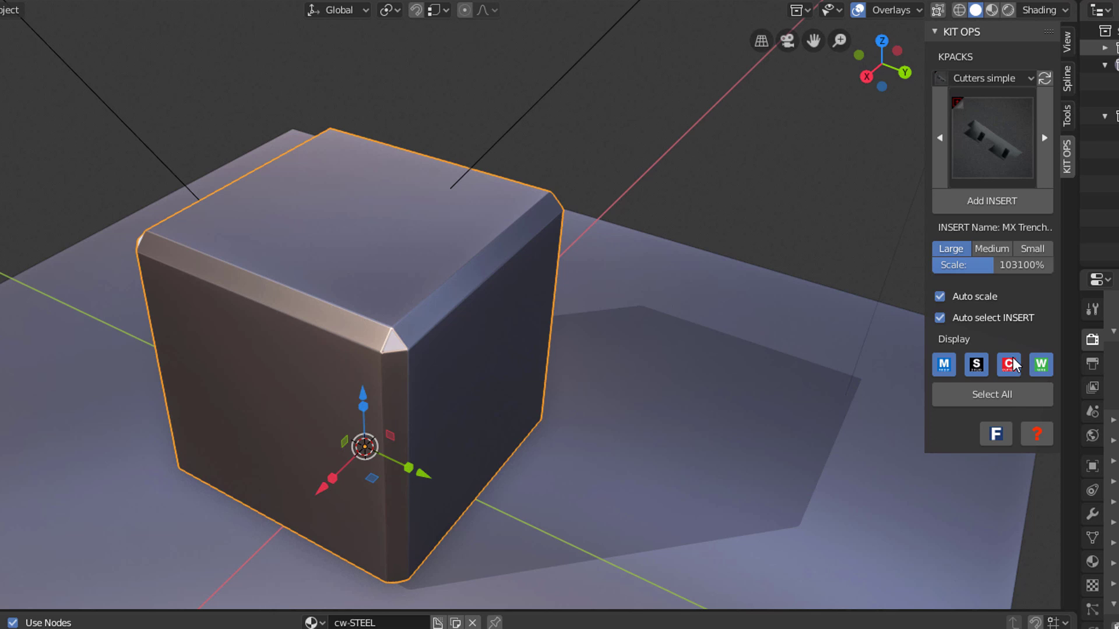
Step: Add a Medium MX Trench insert on the cube's top and set its Location Y to 0
left_click(985, 248)
left_click(990, 201)
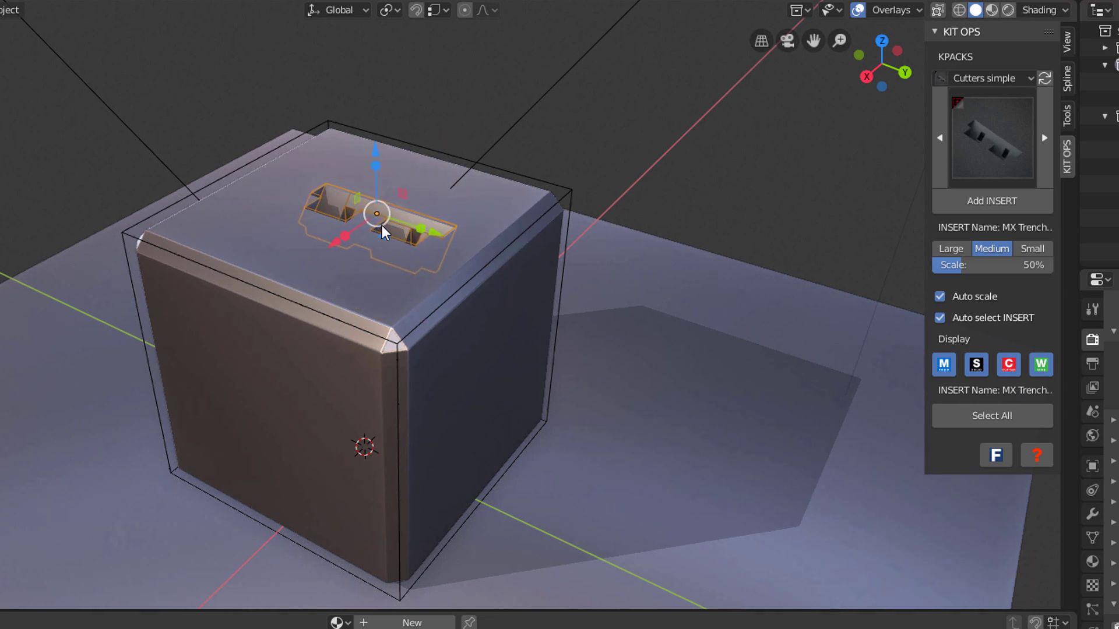
left_click(416, 232)
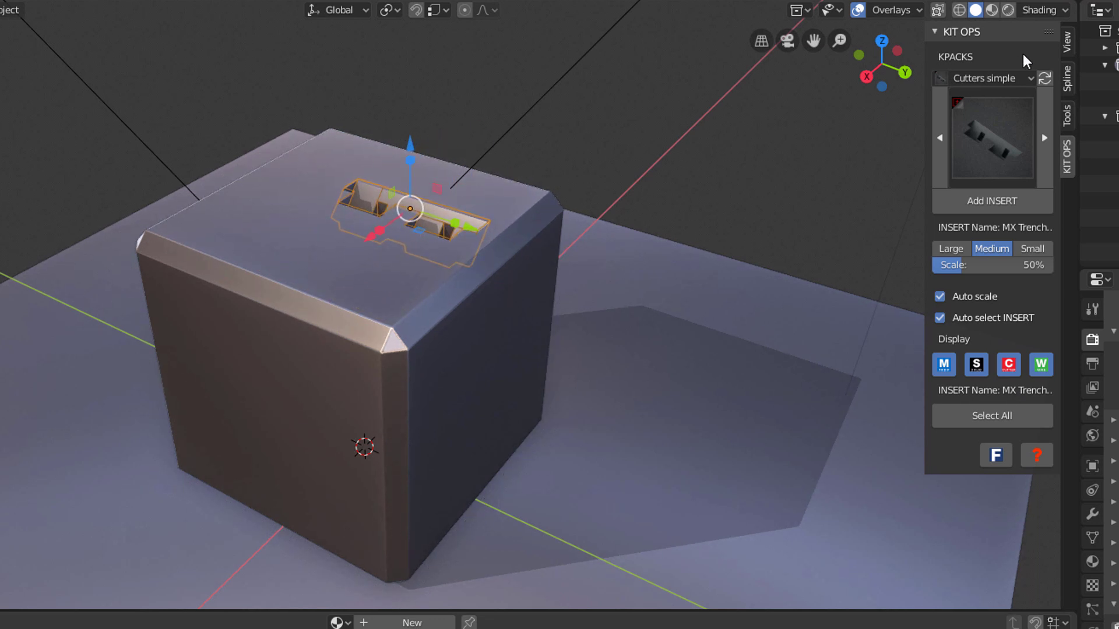
left_click(1067, 41)
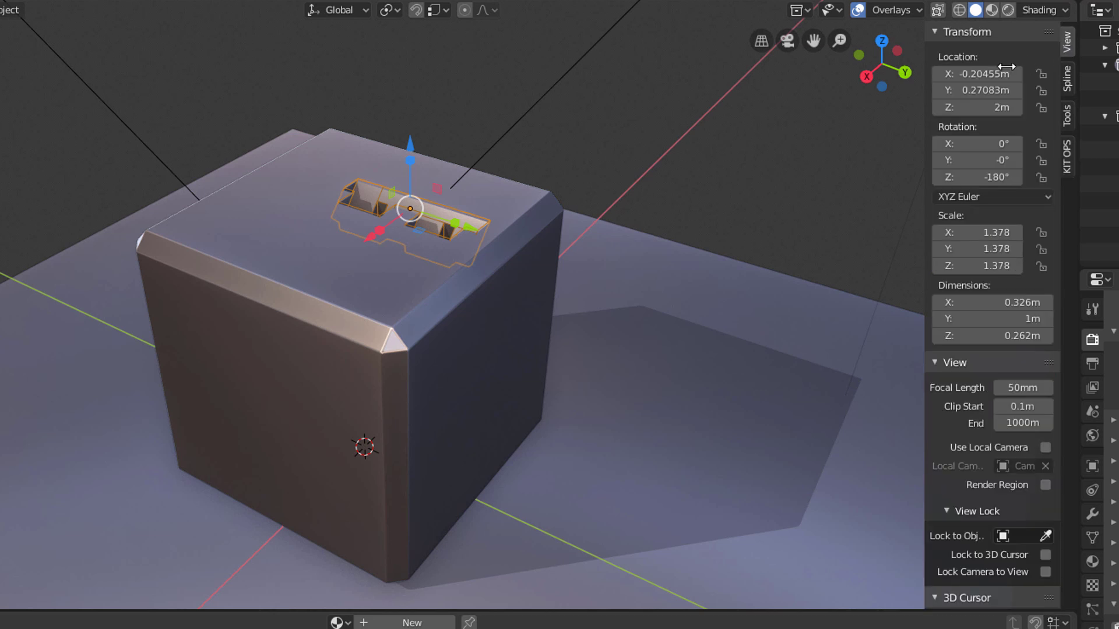
left_click(990, 91)
type("0")
key("Return")
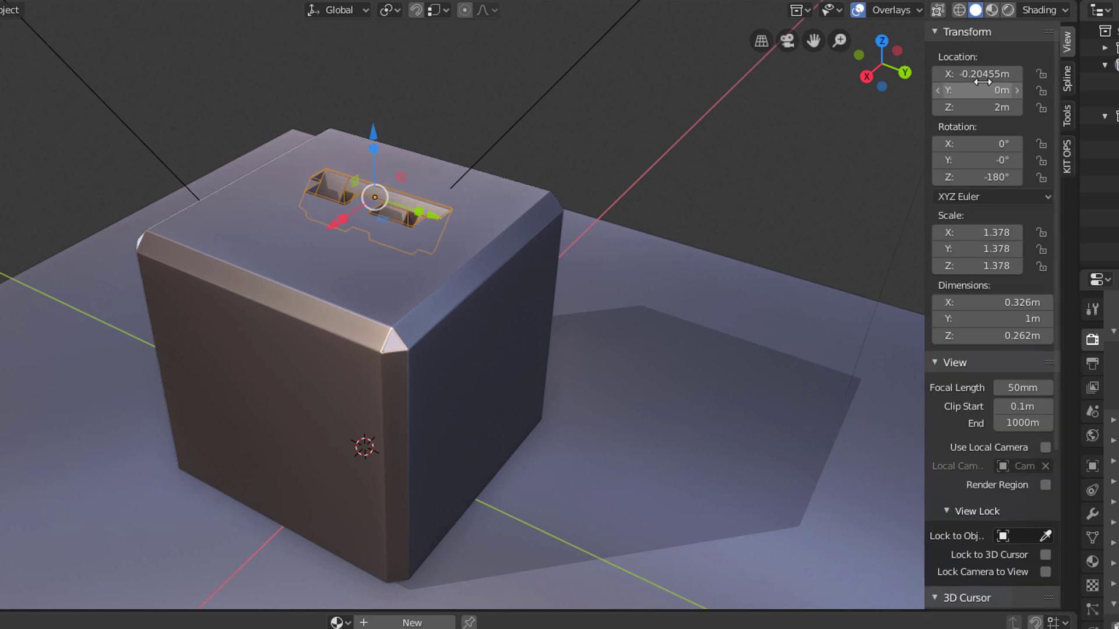
left_click(1065, 155)
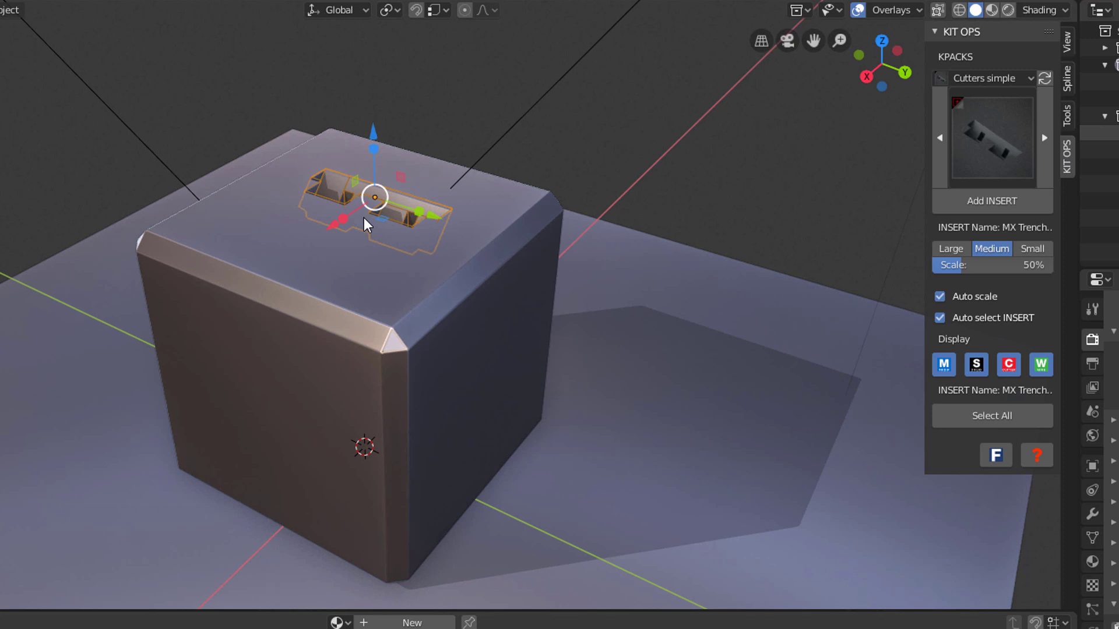
Step: Stretch the trench insert lengthwise along the Y axis
key("s")
key("y")
left_click(449, 217)
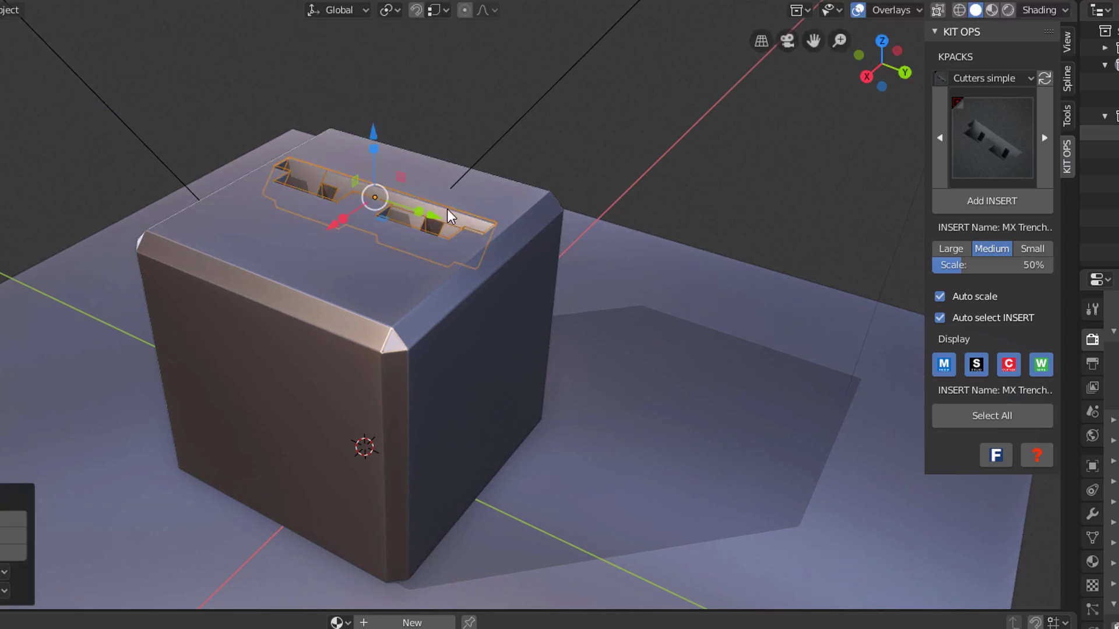
key("s")
left_click(537, 160)
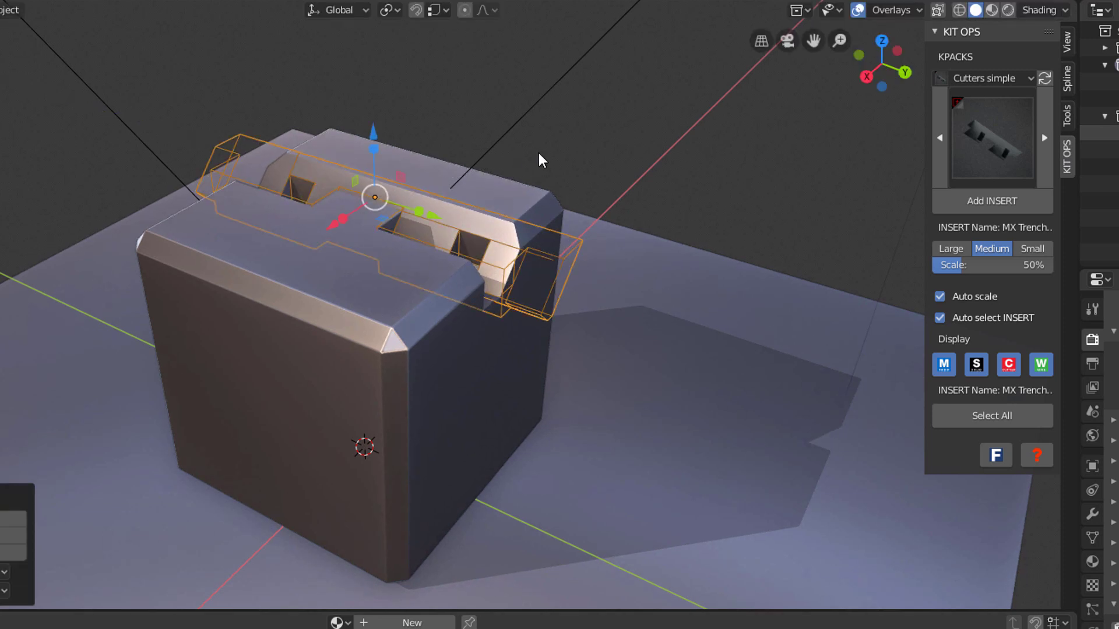
Step: Deselect the insert, select the cube, and turn overlays off to inspect the trench cut
middle_click_drag(537, 160, 572, 130)
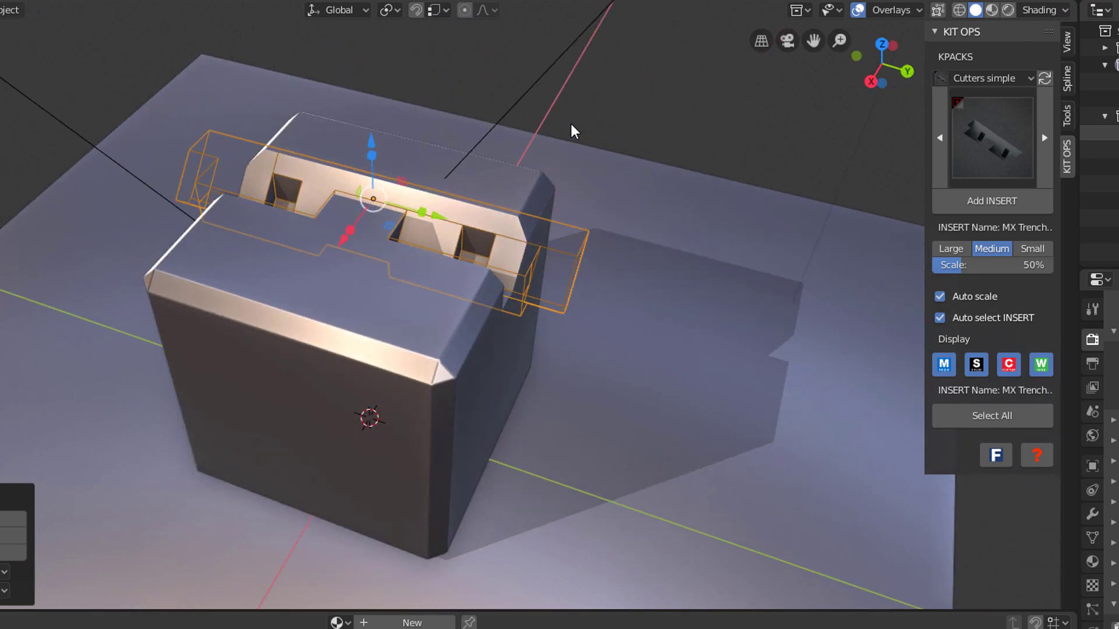
key("alt+a")
middle_click_drag(385, 233, 417, 242)
left_click(550, 187)
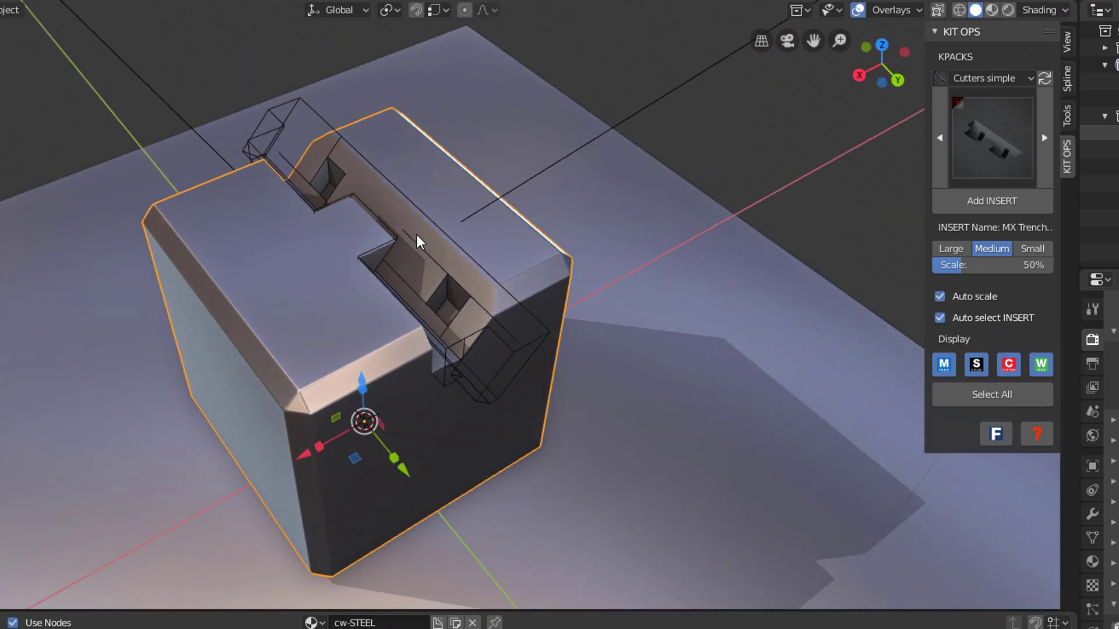
left_click(859, 12)
middle_click_drag(545, 271, 380, 268)
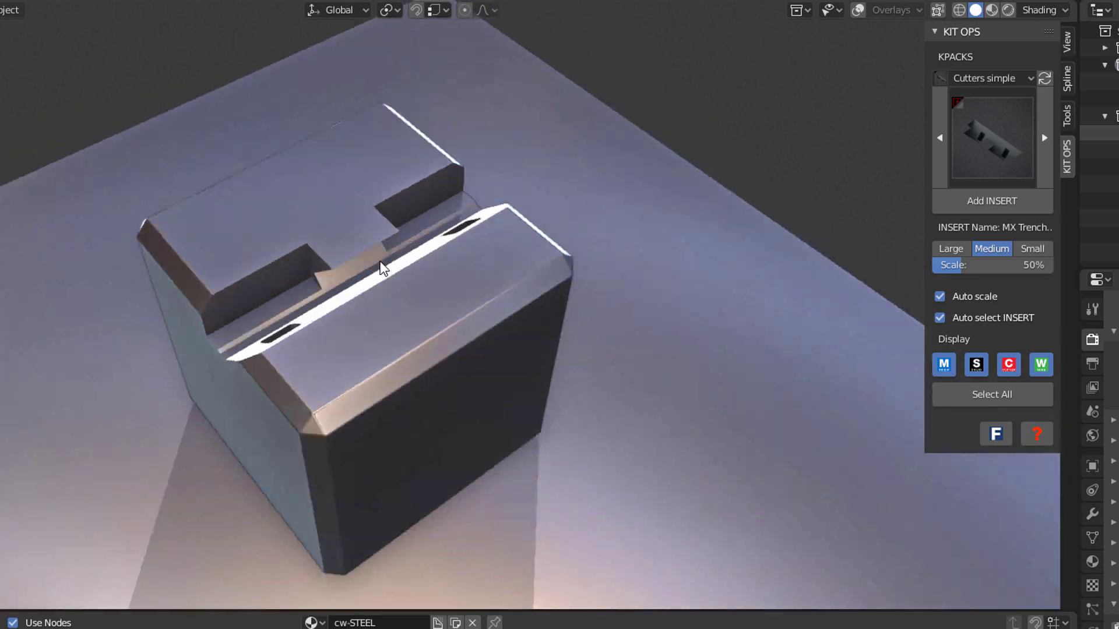